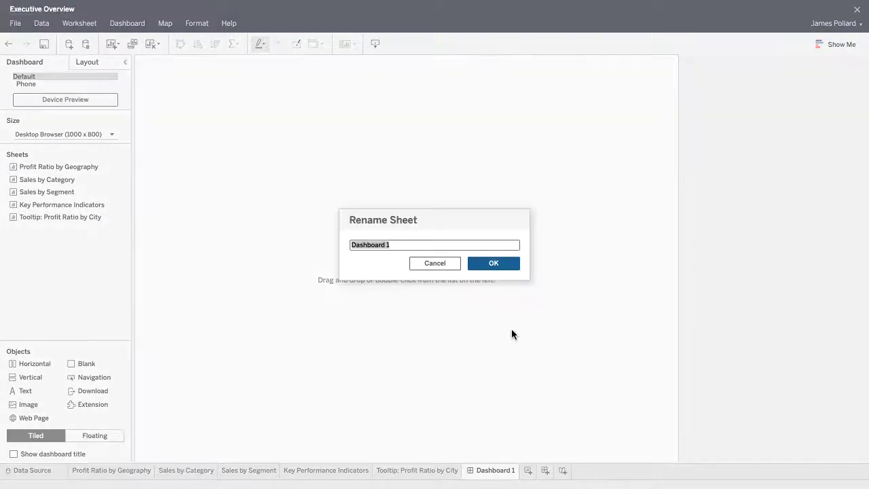
# Name the dashboard 'Executive Overview' and change its size from Fixed 1000 x 800 to Automatic.
pyautogui.write('Executive Overview')
pyautogui.click(495, 263)
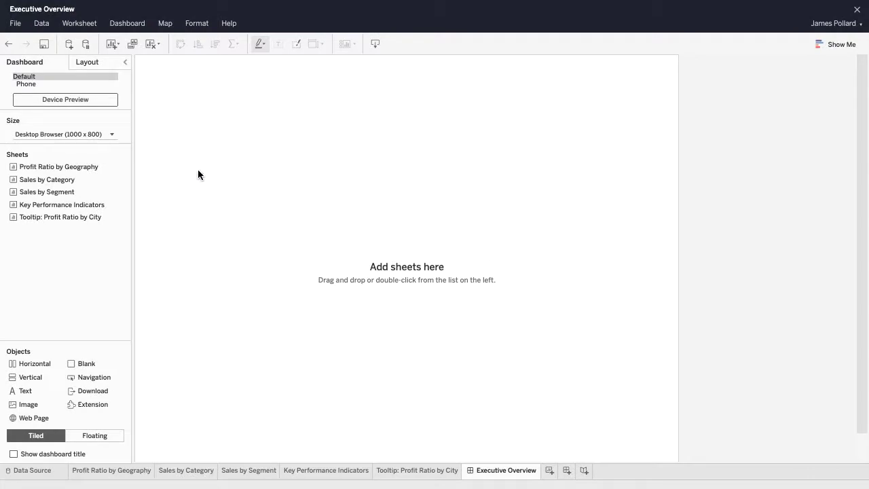
pyautogui.click(110, 134)
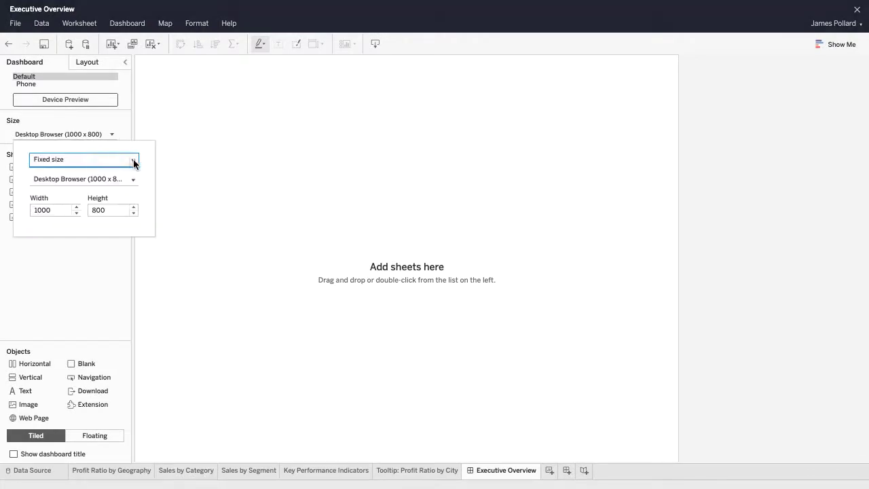
pyautogui.click(133, 161)
pyautogui.click(134, 160)
pyautogui.click(134, 179)
pyautogui.click(133, 178)
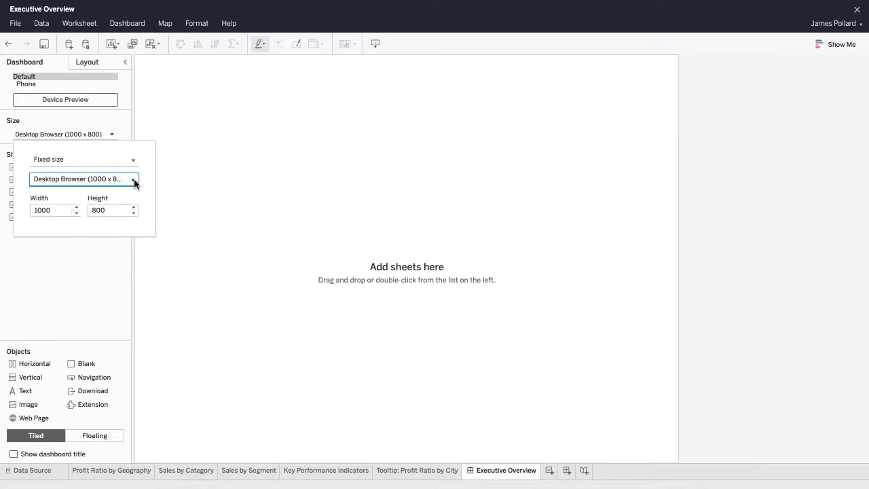
pyautogui.click(131, 161)
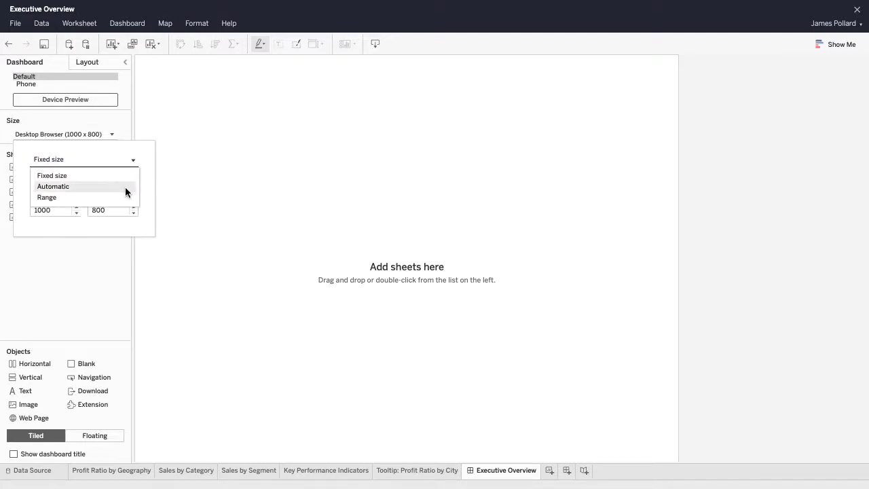
pyautogui.click(126, 187)
pyautogui.click(202, 199)
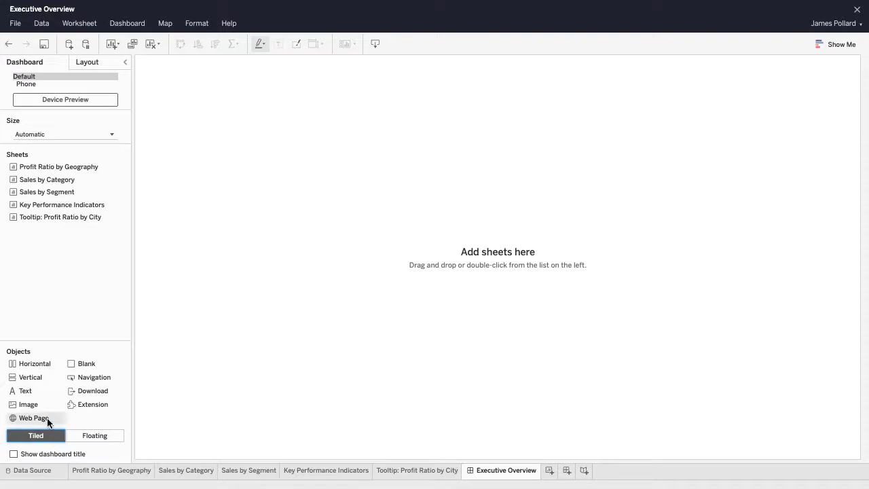
# Add a vertical container with the Key Performance Indicators sheet on top and a horizontal container below.
pyautogui.moveTo(32, 378); pyautogui.dragTo(238, 310)
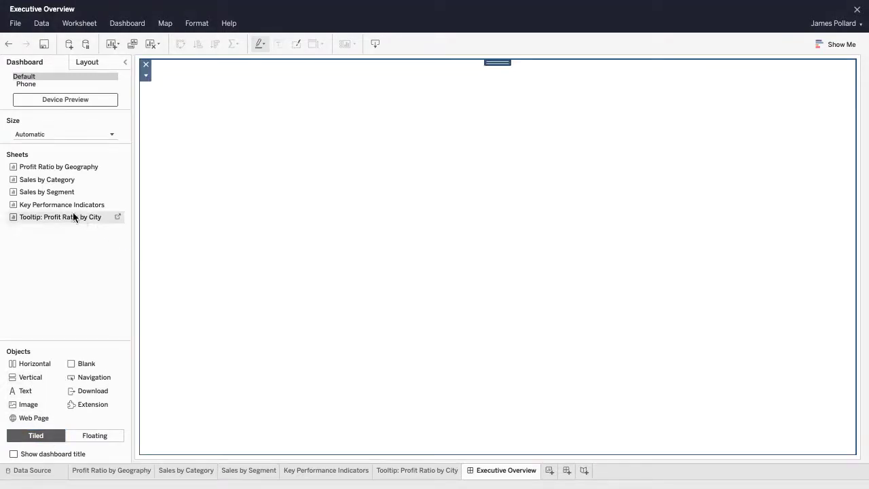
pyautogui.moveTo(64, 206); pyautogui.dragTo(265, 202)
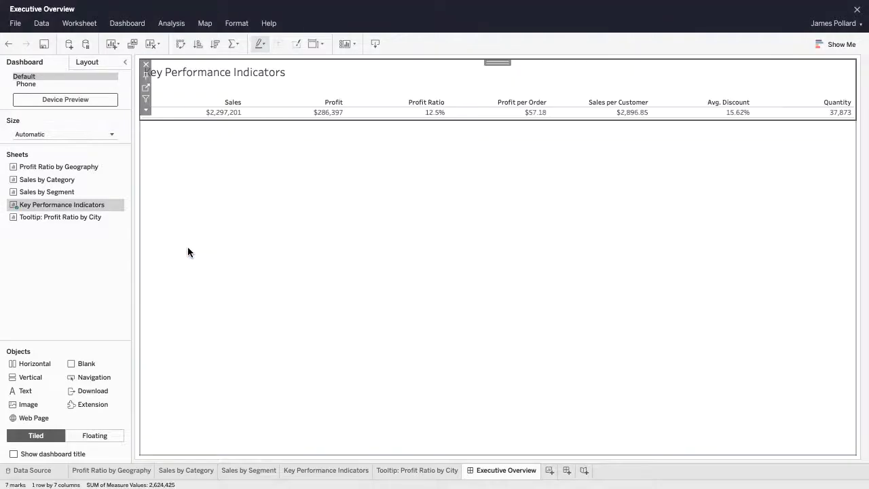
pyautogui.moveTo(47, 360); pyautogui.dragTo(281, 223)
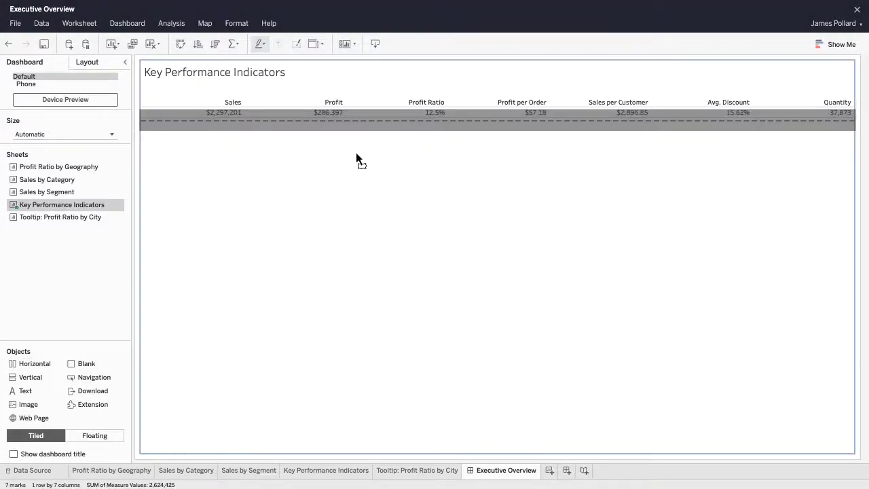
pyautogui.moveTo(356, 154); pyautogui.dragTo(356, 152)
# Place the Profit Ratio by Geography map, with Sales by Segment and Sales by Category side by side beneath it.
pyautogui.moveTo(62, 167); pyautogui.dragTo(279, 200)
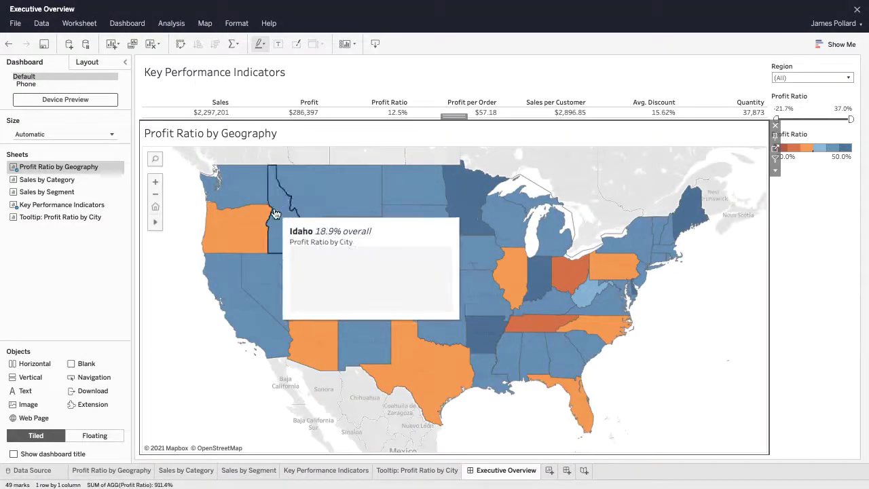
pyautogui.moveTo(33, 363); pyautogui.dragTo(703, 449)
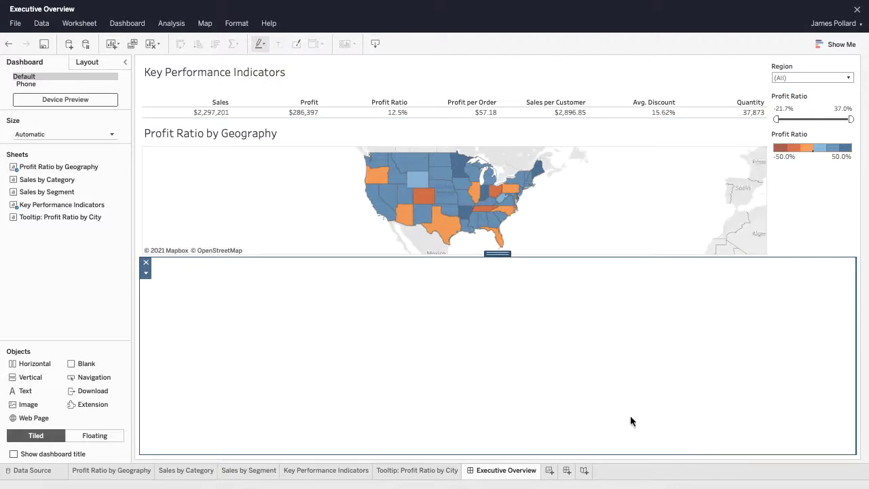
pyautogui.moveTo(60, 192); pyautogui.dragTo(286, 346)
pyautogui.moveTo(64, 180); pyautogui.dragTo(748, 352)
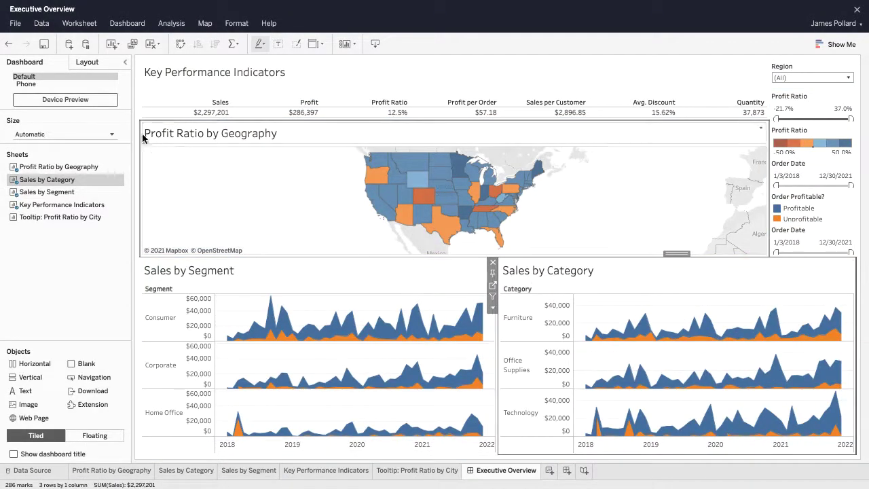
# Enlarge and expand the Layout item hierarchy to reveal the filters and legends container.
pyautogui.click(86, 63)
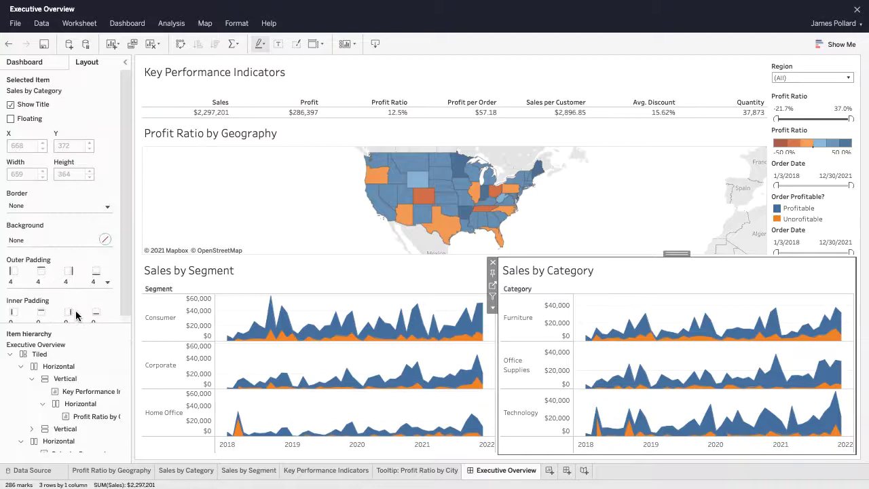
pyautogui.moveTo(76, 317); pyautogui.dragTo(73, 279)
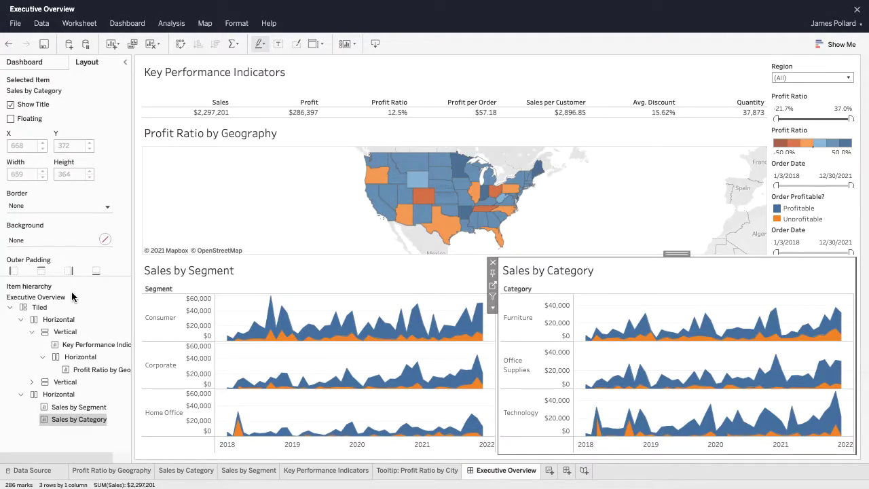
pyautogui.click(32, 382)
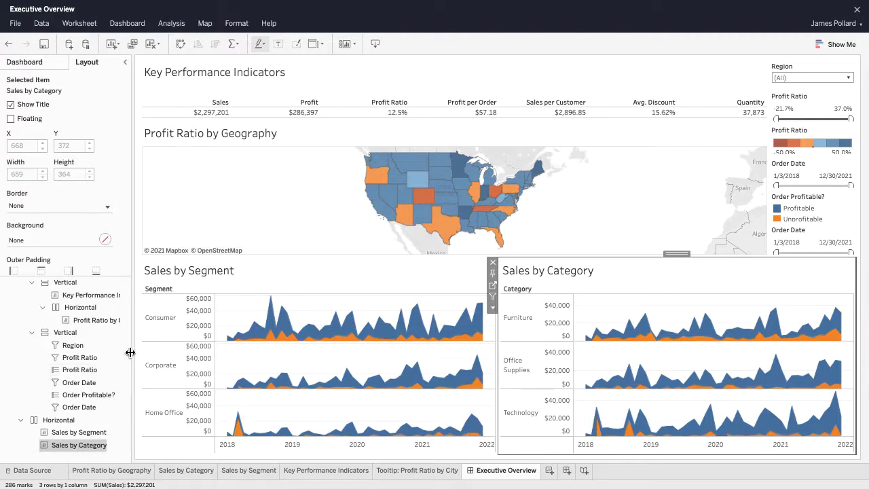
pyautogui.moveTo(130, 351); pyautogui.dragTo(167, 353)
pyautogui.moveTo(113, 274); pyautogui.dragTo(113, 237)
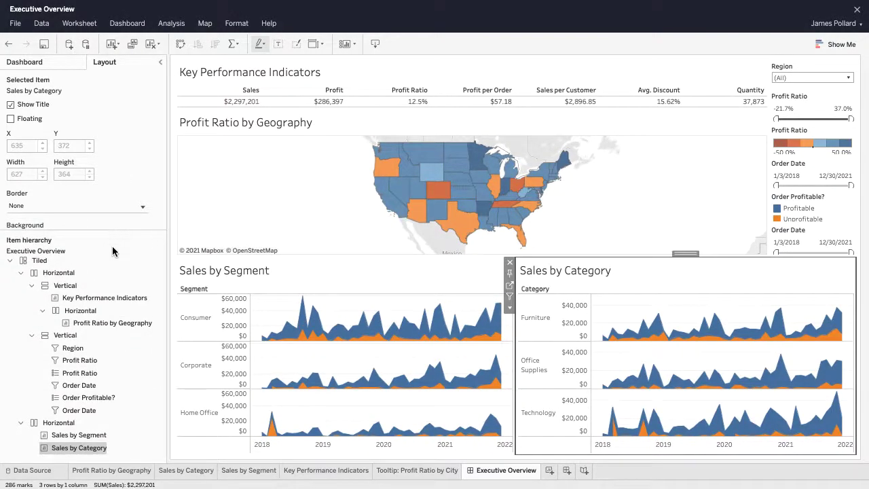
# Remove the Order Profitable? legend and the duplicate Order Date filter from the dashboard.
pyautogui.click(107, 402)
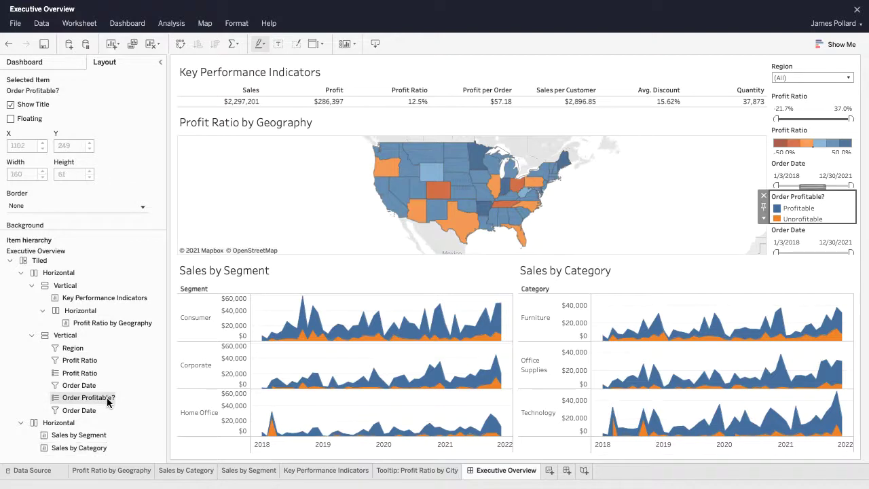
pyautogui.rightClick(107, 402)
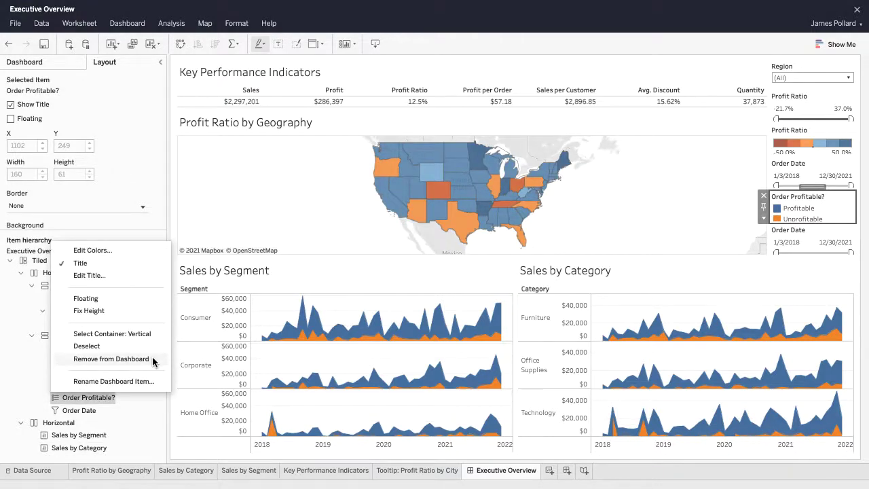
pyautogui.click(112, 359)
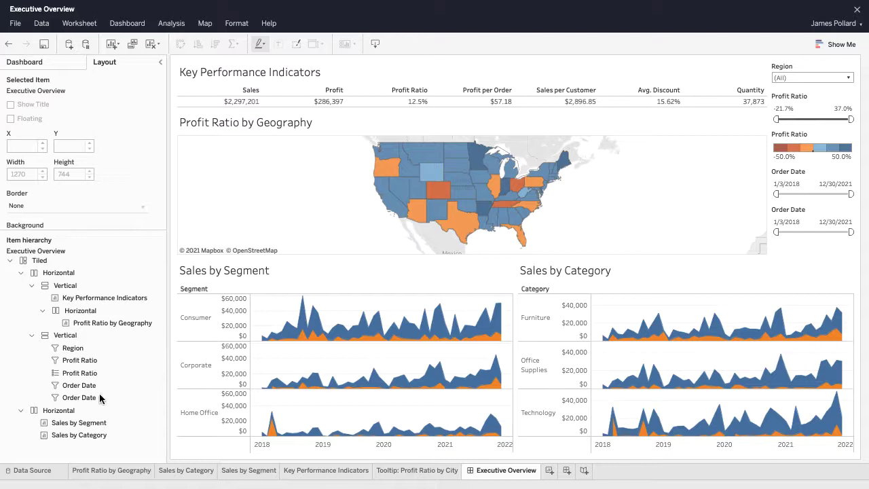
pyautogui.rightClick(99, 398)
pyautogui.click(120, 359)
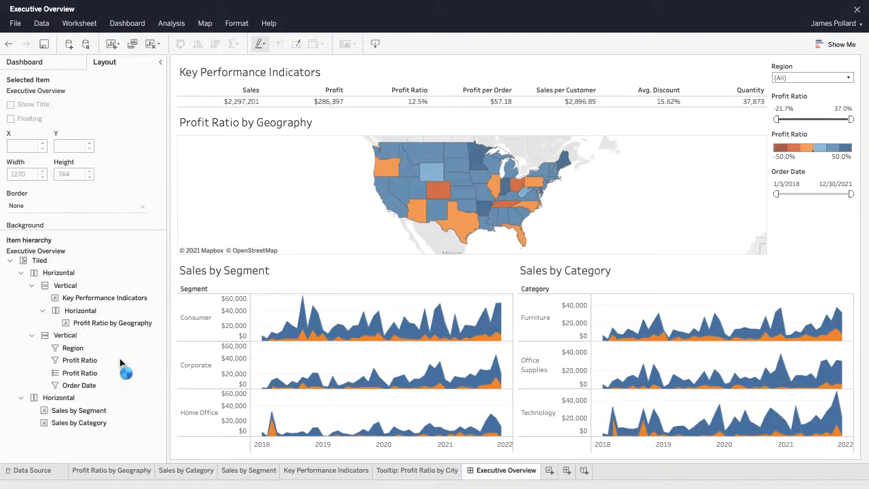
# Apply the remaining Order Date filter to all worksheets using this data source.
pyautogui.click(105, 385)
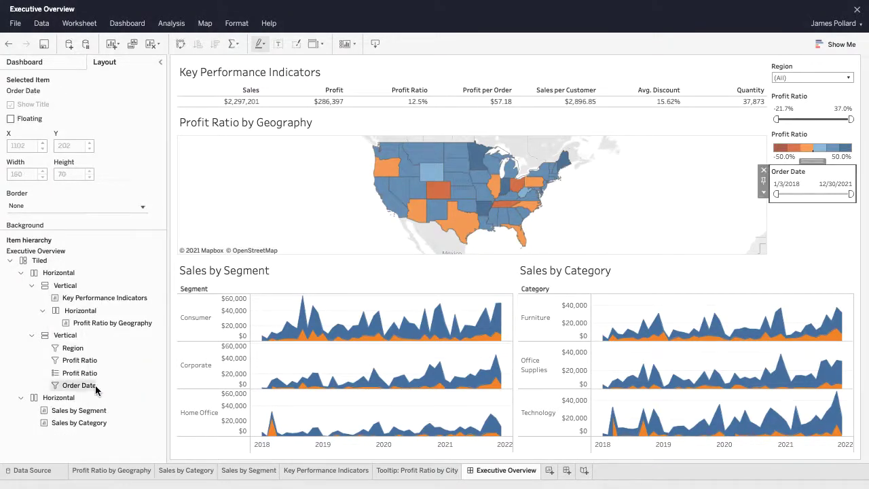
pyautogui.moveTo(776, 194); pyautogui.dragTo(838, 194)
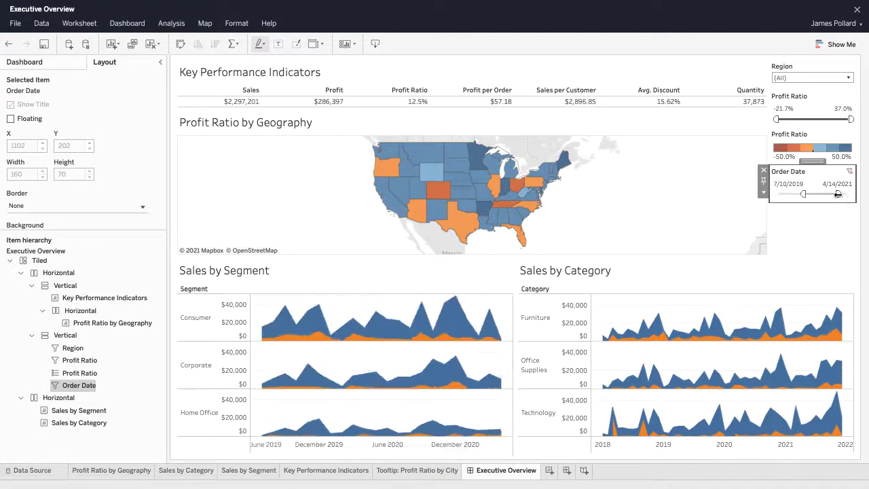
pyautogui.click(765, 193)
pyautogui.moveTo(804, 222)
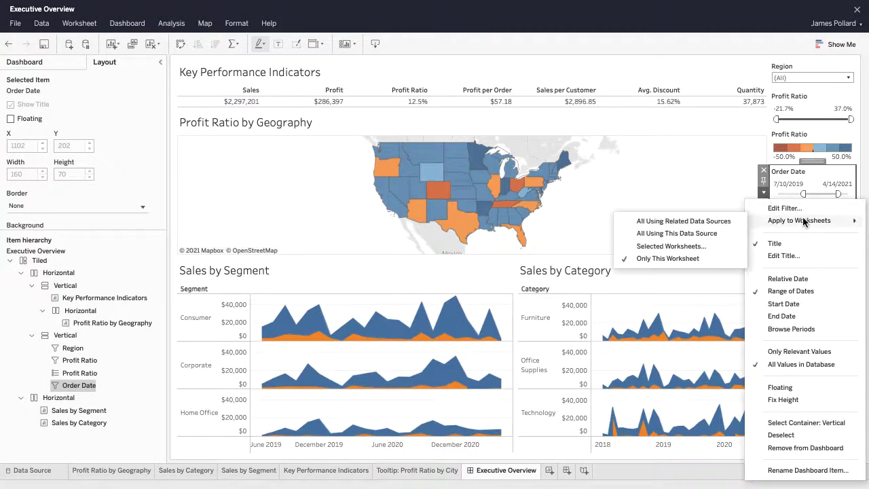
pyautogui.click(721, 234)
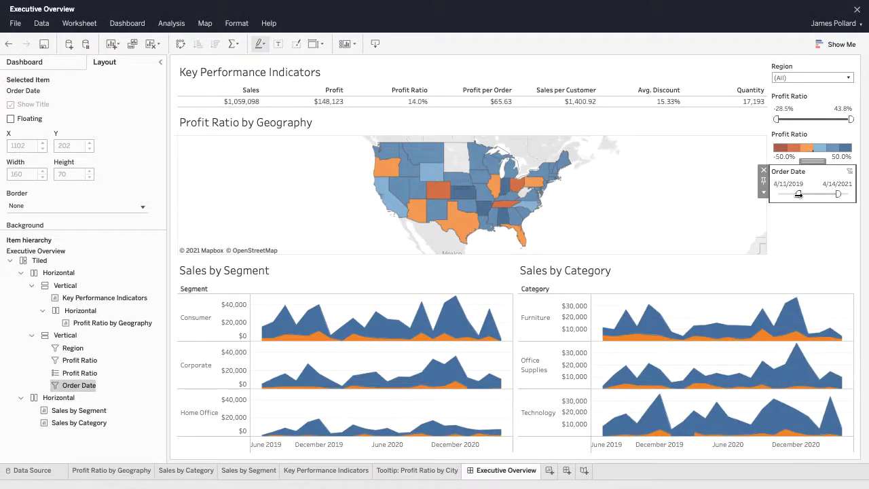
# Set the Order Date range to 1/3/2018–1/10/2022 and move the filter just under Region.
pyautogui.moveTo(804, 194); pyautogui.dragTo(775, 196)
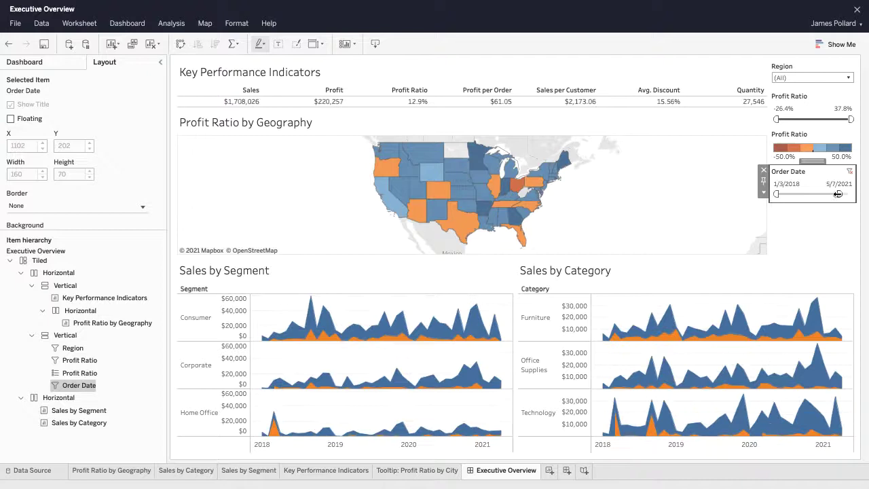
pyautogui.moveTo(838, 194); pyautogui.dragTo(858, 210)
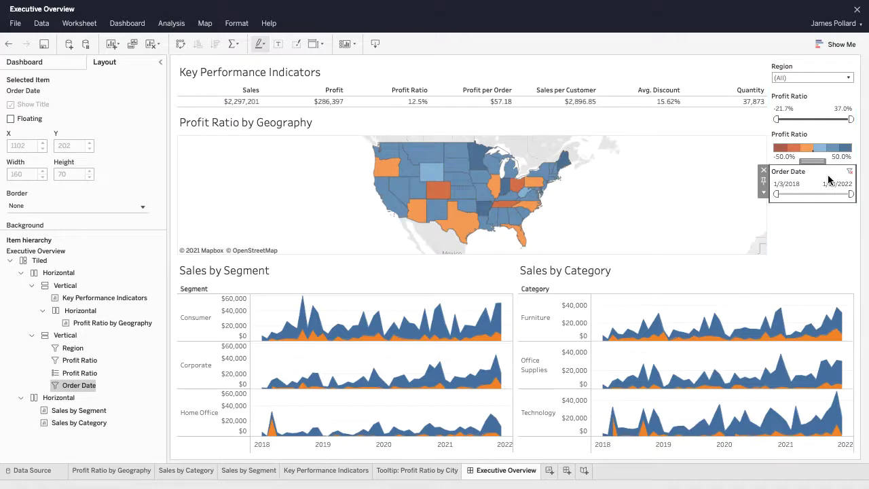
pyautogui.moveTo(814, 163); pyautogui.dragTo(819, 112)
# Apply the Region filter to all worksheets using related data sources.
pyautogui.click(813, 79)
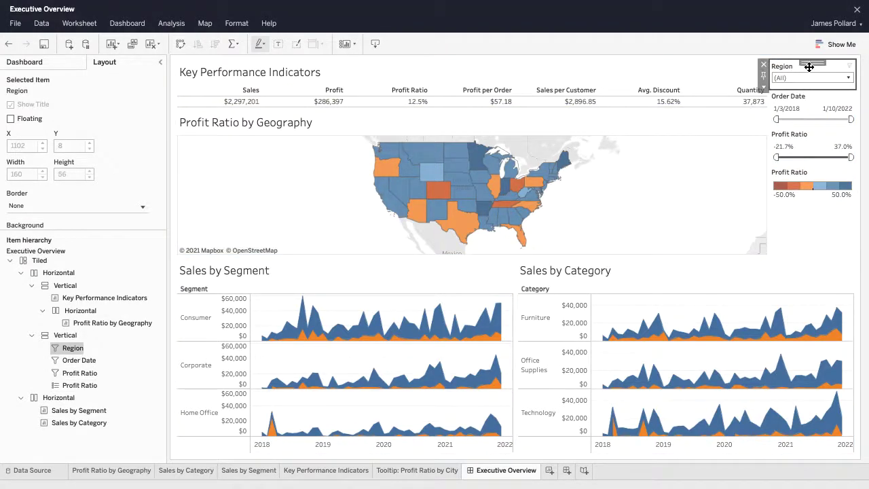
pyautogui.click(763, 87)
pyautogui.moveTo(751, 117)
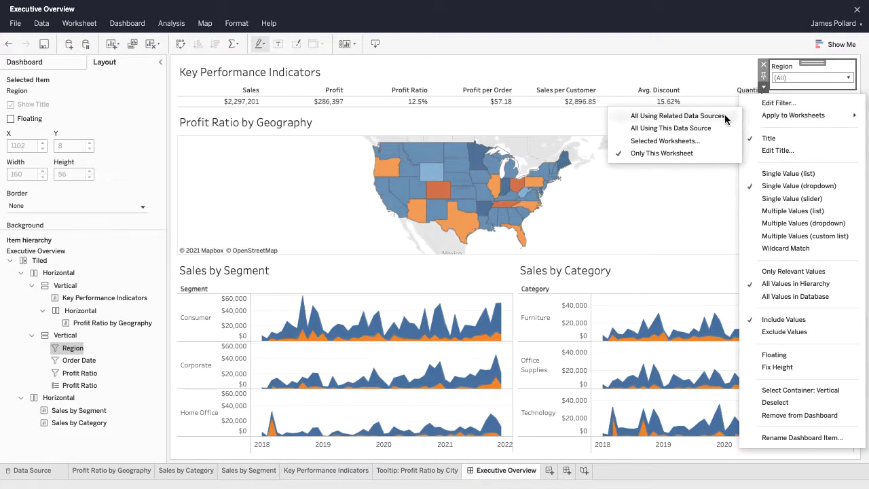
pyautogui.click(726, 119)
# Move the filter container beside the map so the KPI row spans the full width.
pyautogui.click(809, 93)
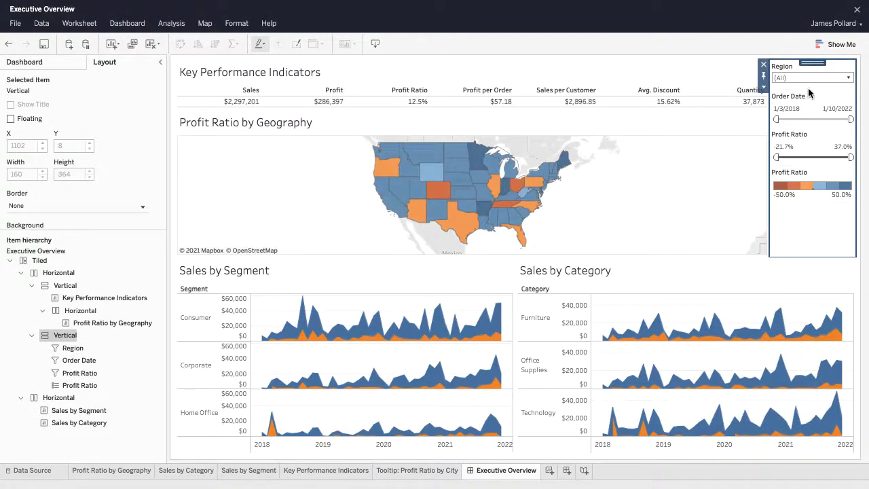
pyautogui.moveTo(810, 64); pyautogui.dragTo(758, 137)
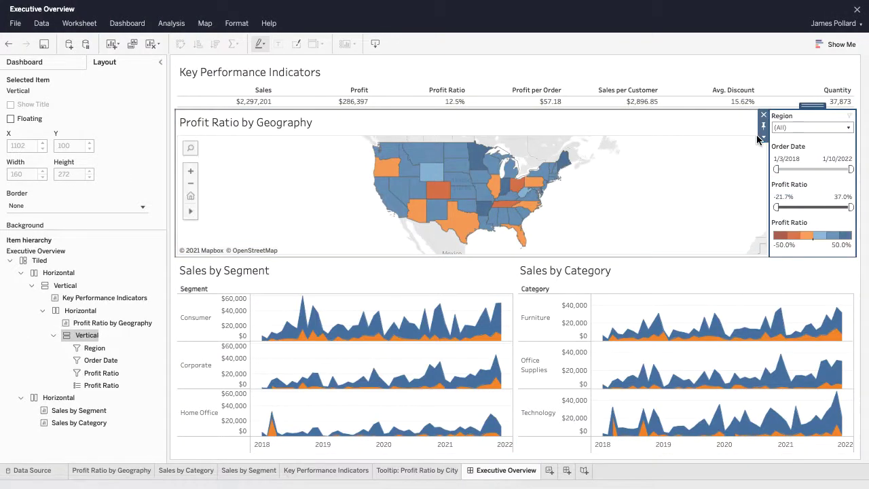
pyautogui.click(68, 255)
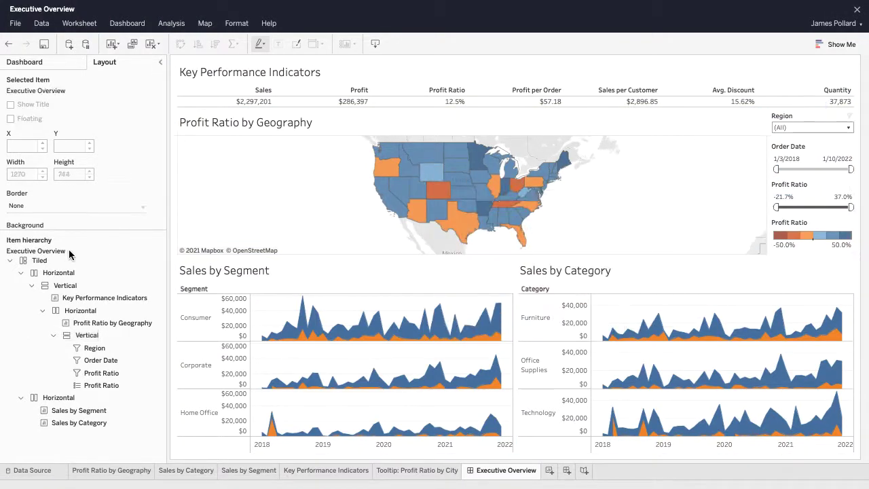
pyautogui.click(65, 62)
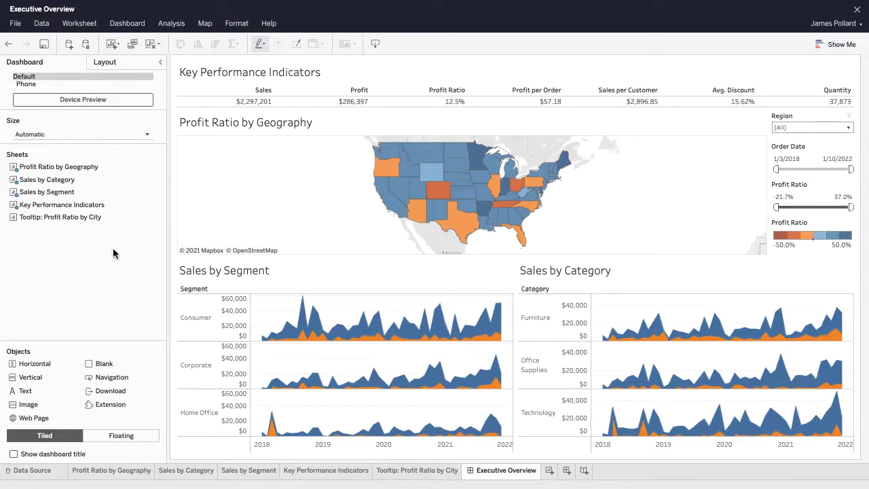
# Create a filter action named State Filter, sourced only from the Profit Ratio by Geography map.
pyautogui.click(127, 23)
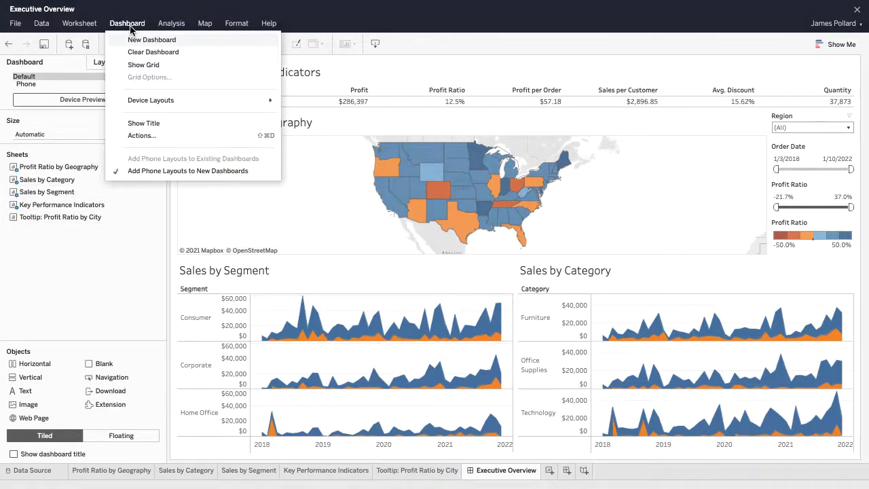
pyautogui.click(179, 136)
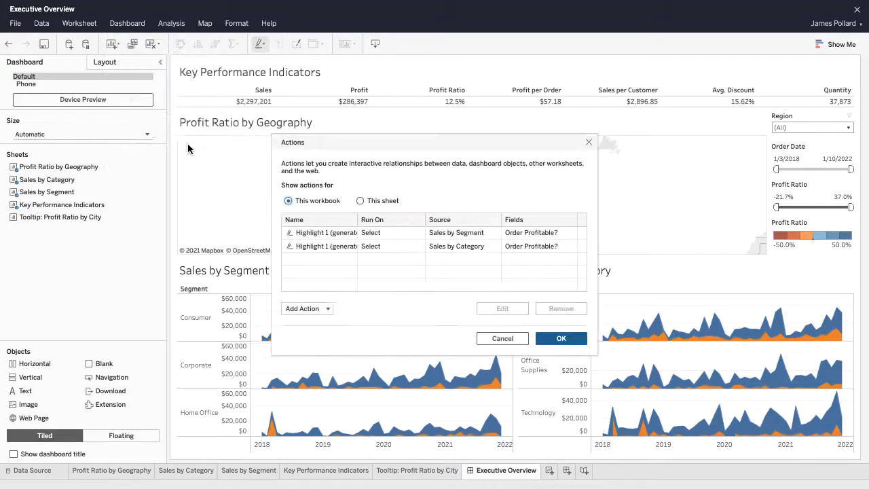
pyautogui.click(329, 309)
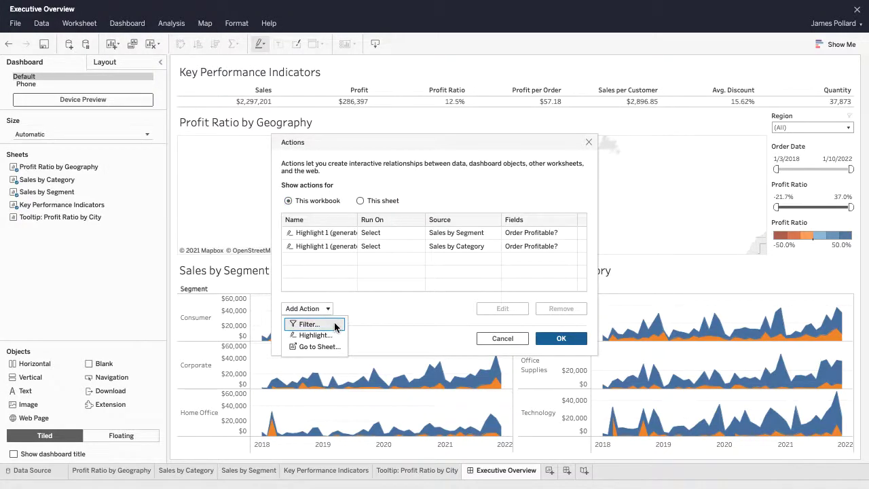
pyautogui.click(335, 325)
pyautogui.write('Stat')
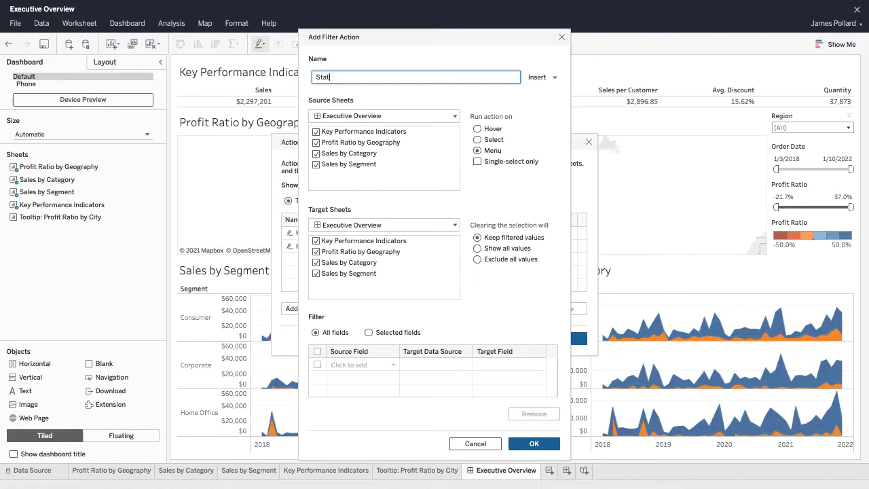
pyautogui.write('e Filter')
pyautogui.click(315, 131)
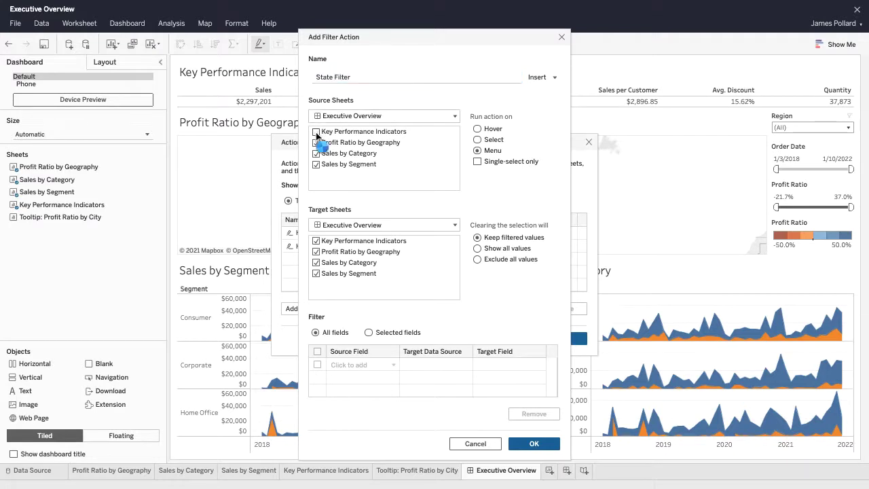
pyautogui.click(317, 153)
pyautogui.click(316, 252)
# Limit the State Filter action to the State field and save it.
pyautogui.click(368, 332)
pyautogui.click(387, 364)
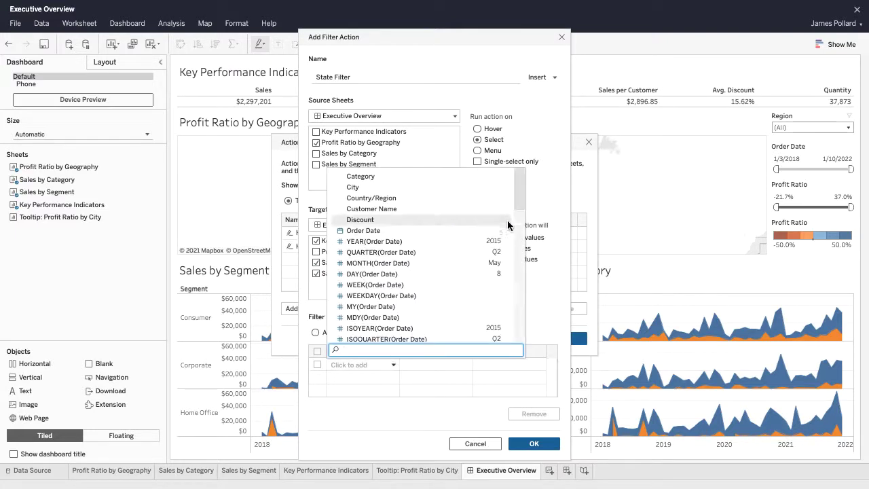
pyautogui.moveTo(519, 203); pyautogui.dragTo(533, 337)
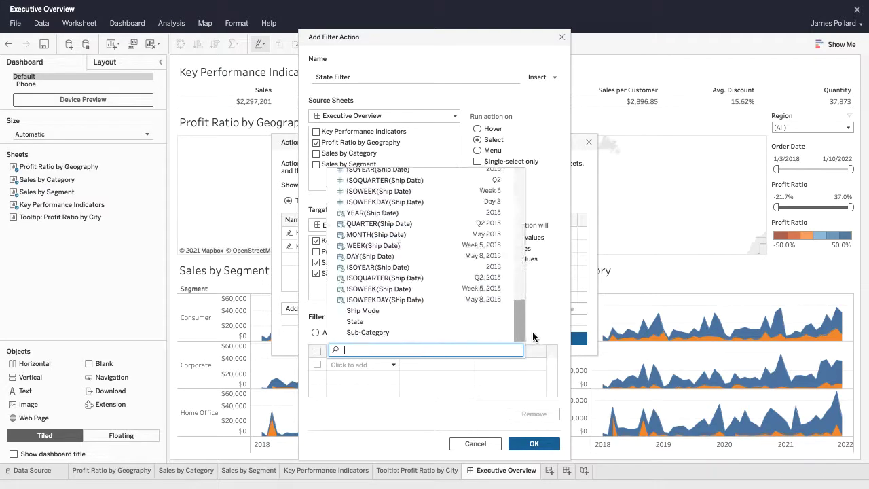
pyautogui.click(362, 322)
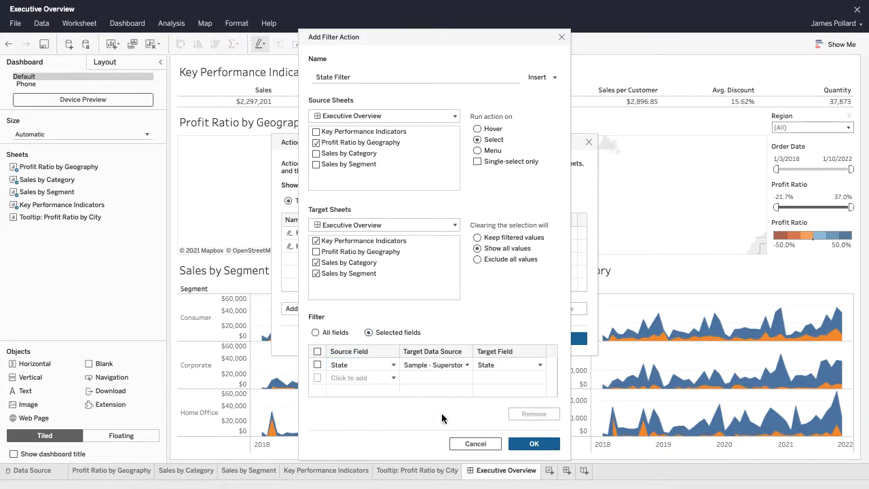
pyautogui.click(538, 445)
# Test the action by selecting California and Washington on the map, then clear the selection.
pyautogui.click(561, 338)
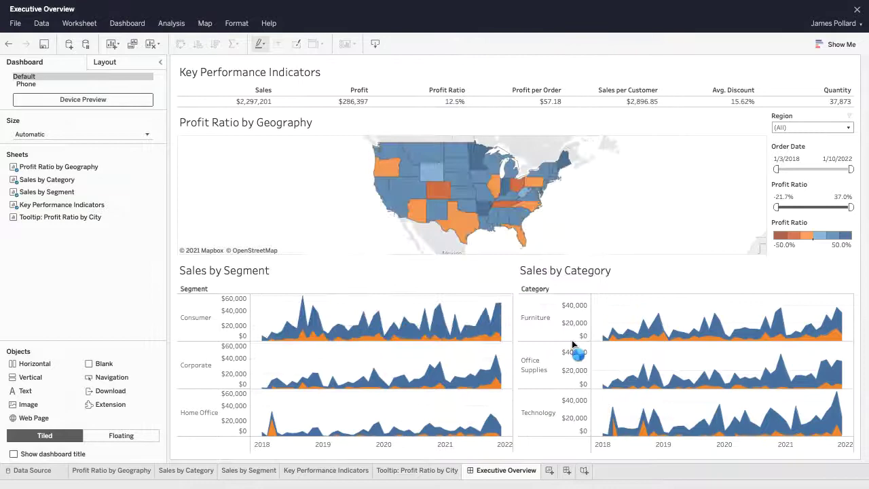
pyautogui.click(390, 205)
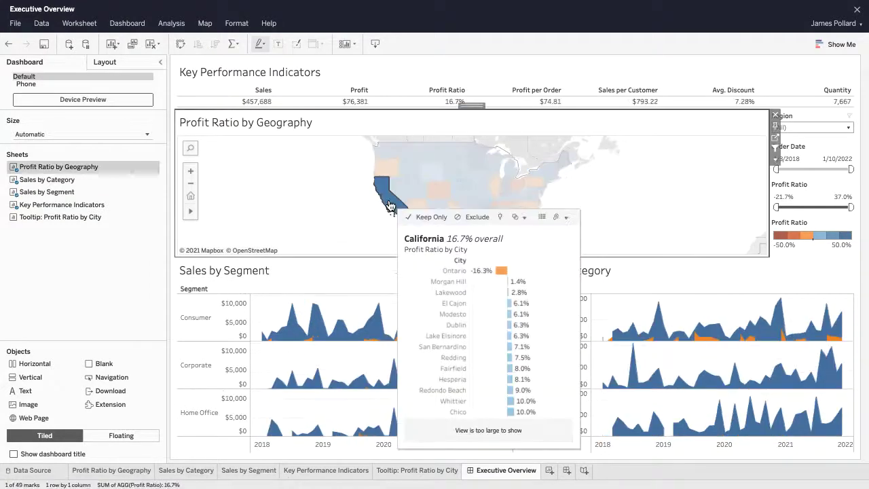
pyautogui.click(382, 151)
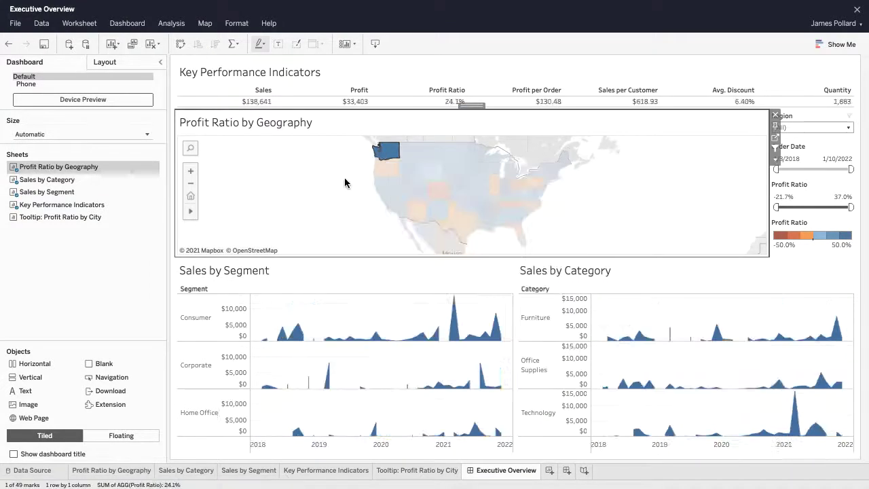
pyautogui.click(348, 174)
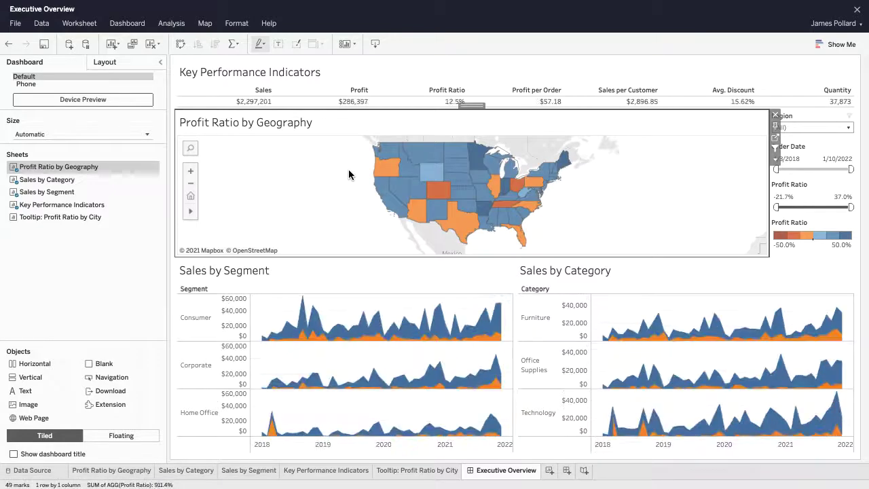
# Hide the Profit Ratio by Geography map's title.
pyautogui.click(775, 160)
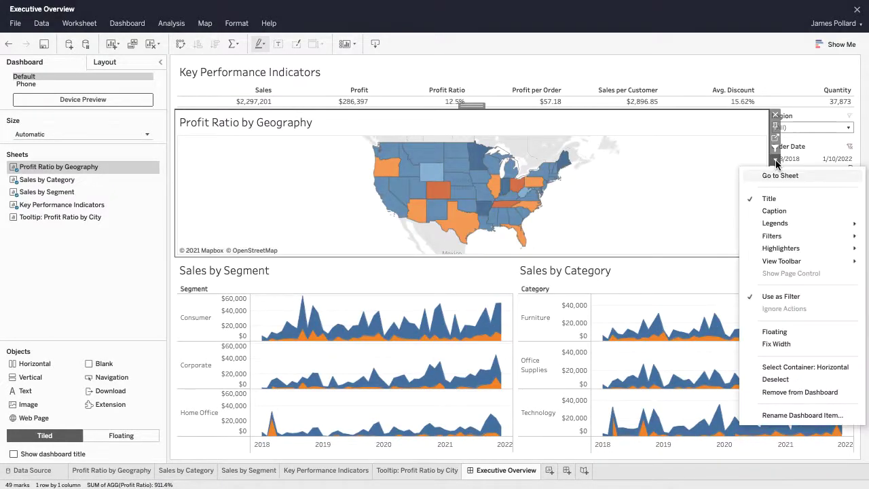
pyautogui.click(780, 199)
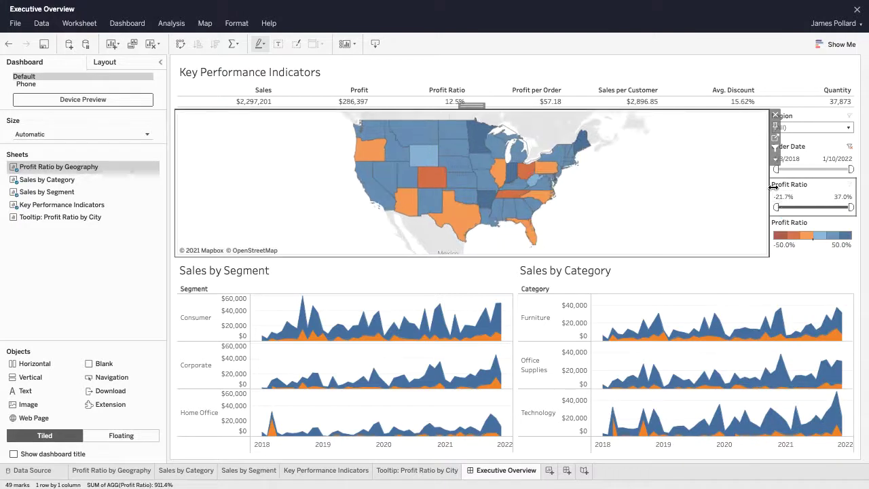
pyautogui.click(677, 78)
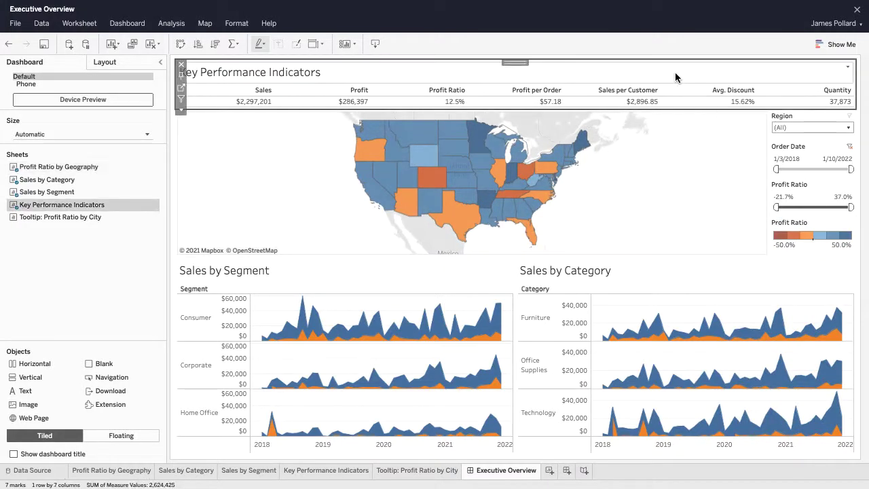
# Retitle the KPI sheet 'Executive Overview - Profitability (<State>)' with the State field inserted in brackets.
pyautogui.doubleClick(848, 70)
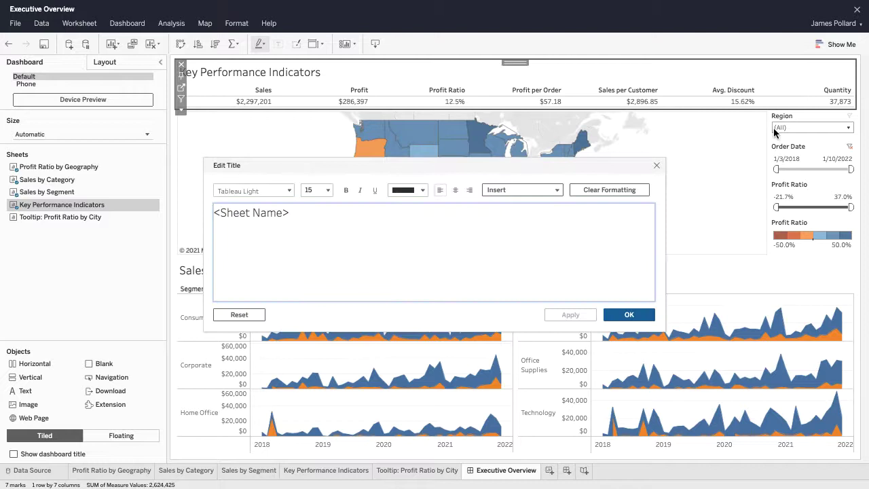
pyautogui.click(637, 212)
pyautogui.press('BackSpace')
pyautogui.press('BackSpace')
pyautogui.press('BackSpace')
pyautogui.press('BackSpace')
pyautogui.press('BackSpace')
pyautogui.press('BackSpace')
pyautogui.press('BackSpace')
pyautogui.press('BackSpace')
pyautogui.press('BackSpace')
pyautogui.press('BackSpace')
pyautogui.press('BackSpace')
pyautogui.press('BackSpace')
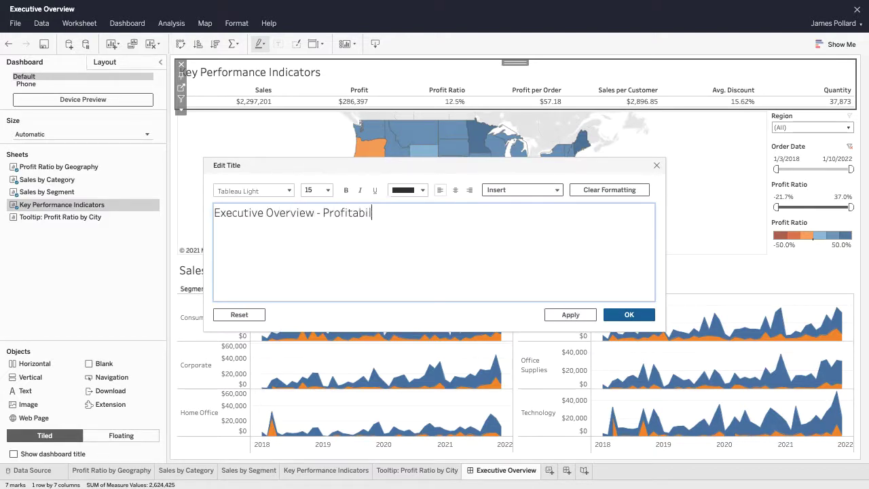
pyautogui.click(557, 190)
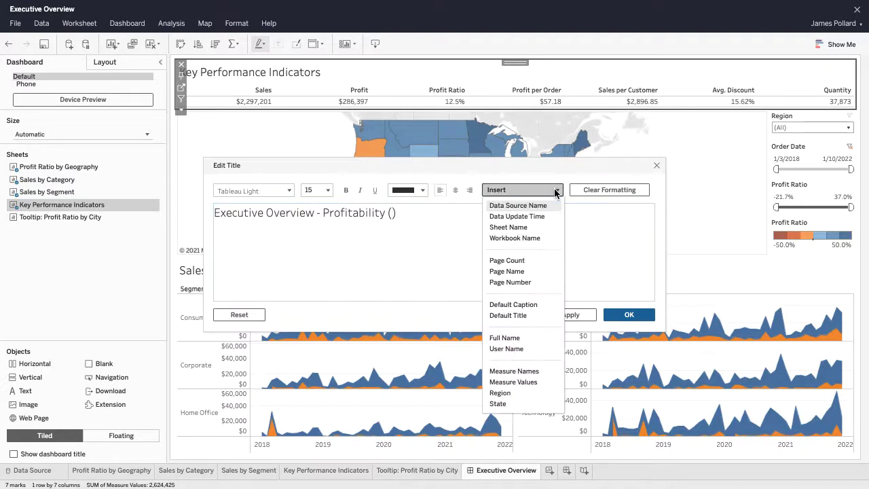
pyautogui.click(533, 405)
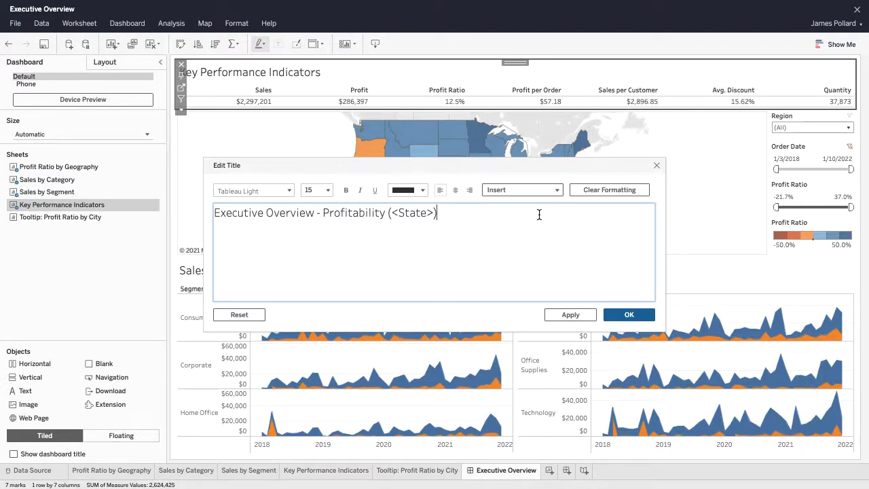
pyautogui.click(642, 314)
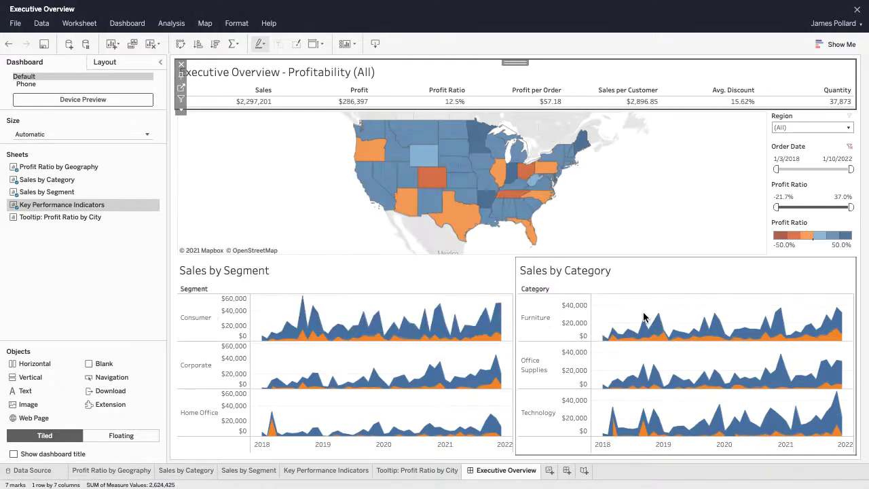
pyautogui.click(482, 279)
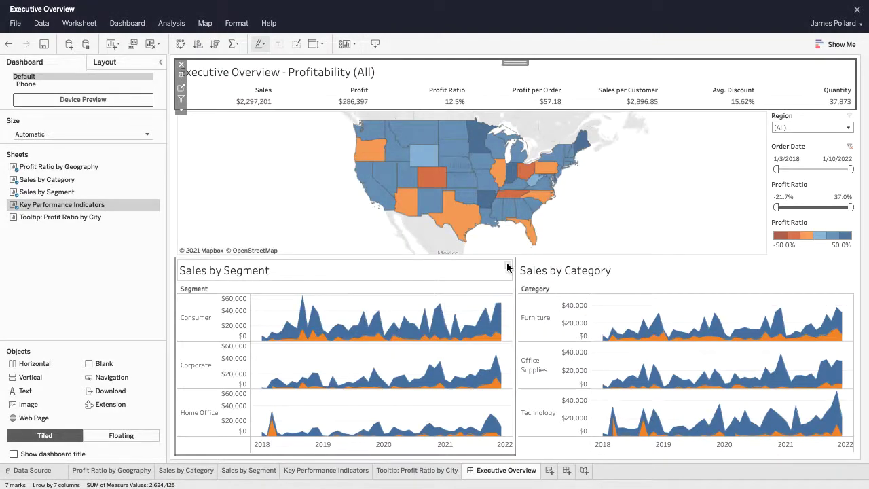
# Retitle Sales by Segment to 'Monthly Sales by Segment - States: <State>'.
pyautogui.rightClick(506, 269)
pyautogui.click(528, 278)
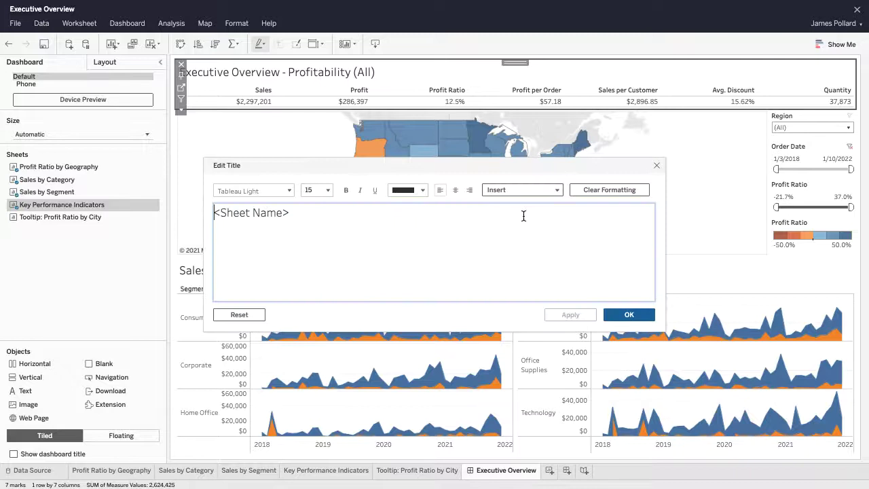
pyautogui.press('BackSpace')
pyautogui.press('BackSpace')
pyautogui.press('BackSpace')
pyautogui.press('BackSpace')
pyautogui.press('BackSpace')
pyautogui.press('BackSpace')
pyautogui.press('BackSpace')
pyautogui.press('BackSpace')
pyautogui.press('BackSpace')
pyautogui.press('BackSpace')
pyautogui.press('BackSpace')
pyautogui.press('BackSpace')
pyautogui.write('Monthly Sales b')
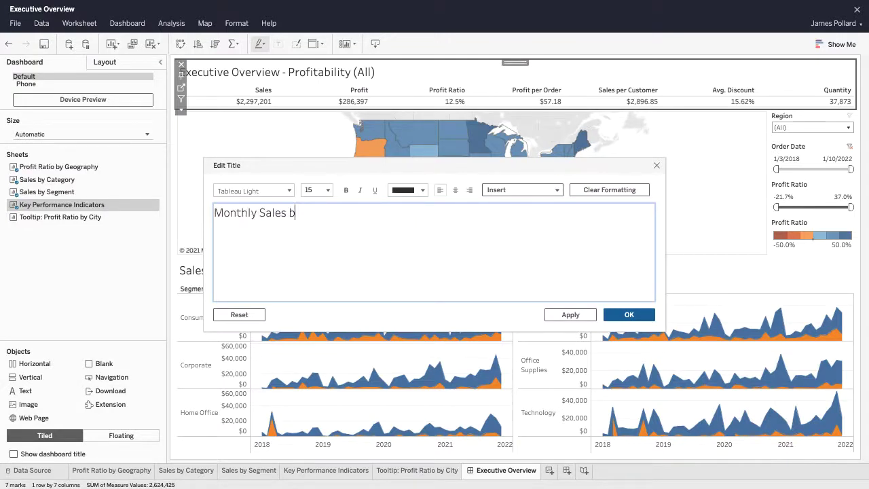
pyautogui.write('y Segment - States:')
pyautogui.click(543, 190)
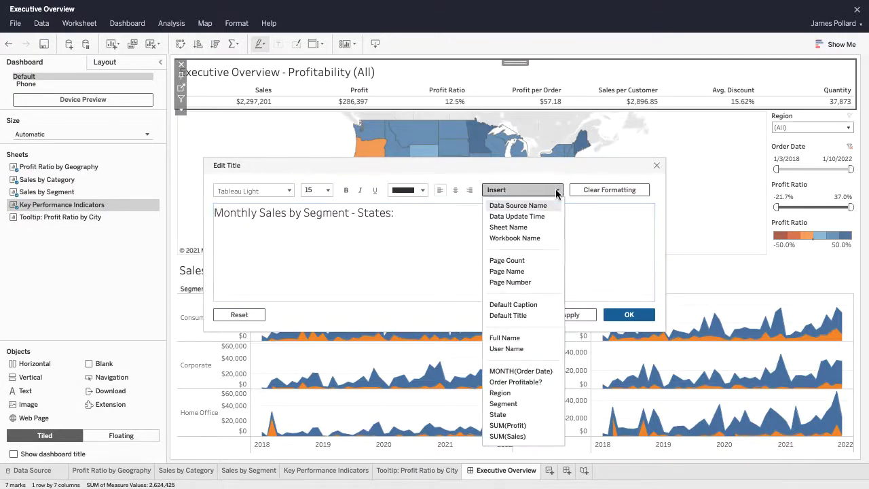
pyautogui.click(540, 411)
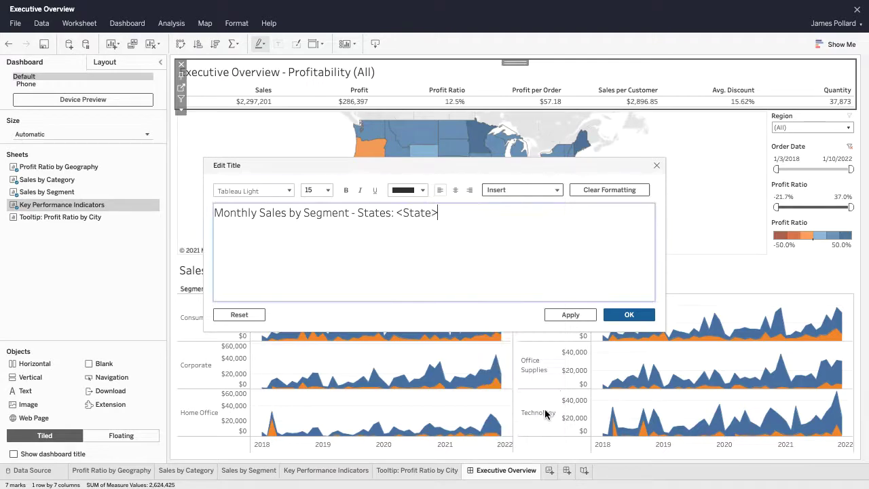
pyautogui.click(611, 317)
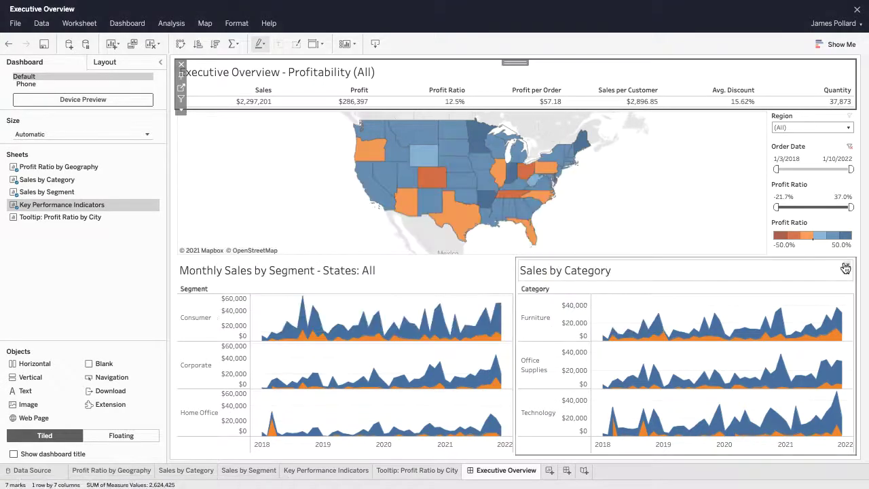
# Retitle Sales by Category to 'Monthly Sales by Category - States: <State>'.
pyautogui.click(849, 266)
pyautogui.click(831, 278)
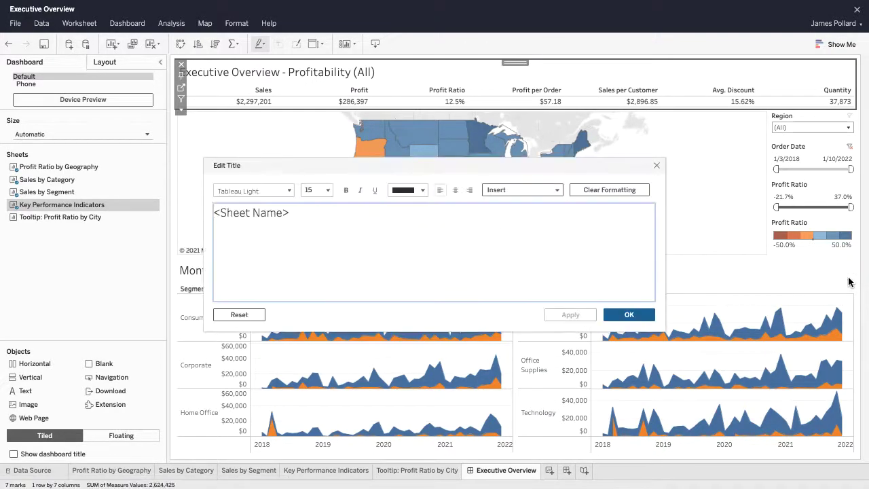
pyautogui.click(625, 214)
pyautogui.press('BackSpace')
pyautogui.press('BackSpace')
pyautogui.press('BackSpace')
pyautogui.press('BackSpace')
pyautogui.press('BackSpace')
pyautogui.press('BackSpace')
pyautogui.press('BackSpace')
pyautogui.press('BackSpace')
pyautogui.press('BackSpace')
pyautogui.press('BackSpace')
pyautogui.press('BackSpace')
pyautogui.press('BackSpace')
pyautogui.write('Monthly ')
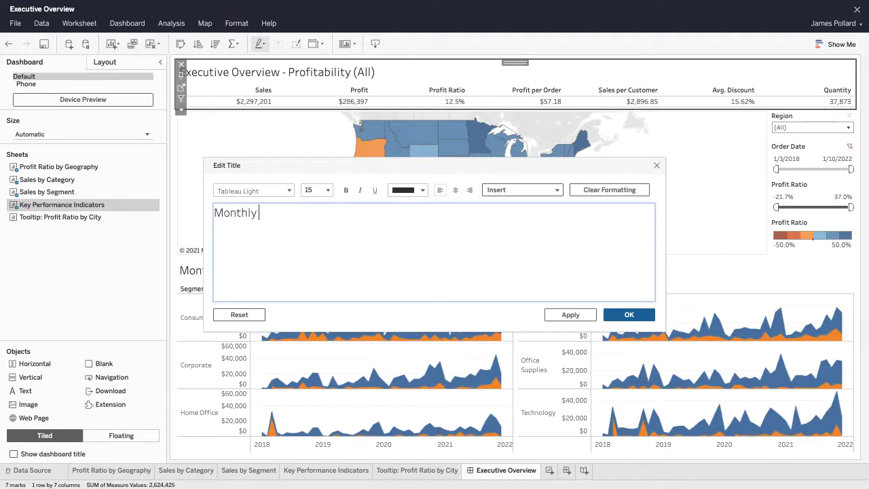
pyautogui.write('Sales by Category - States:')
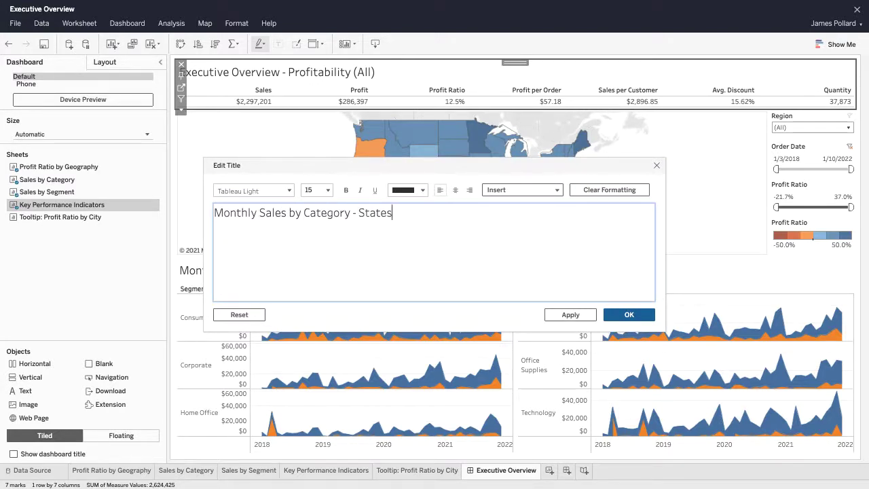
pyautogui.click(557, 190)
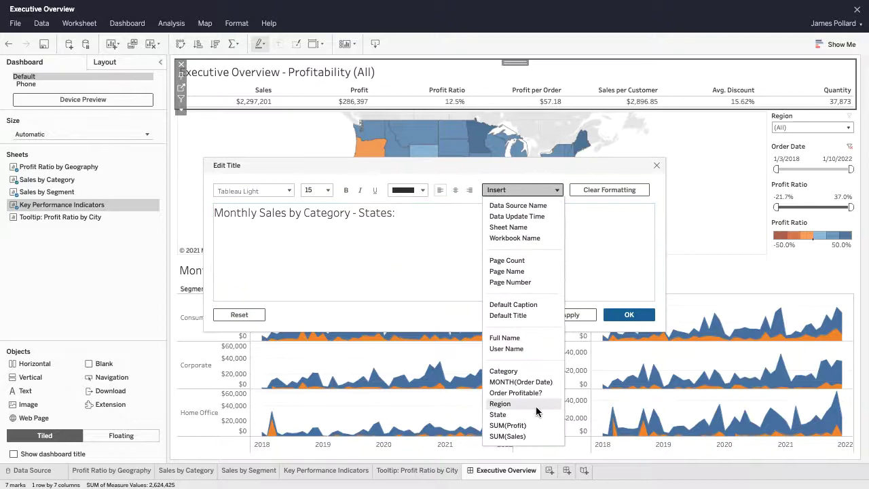
pyautogui.click(535, 414)
pyautogui.click(634, 314)
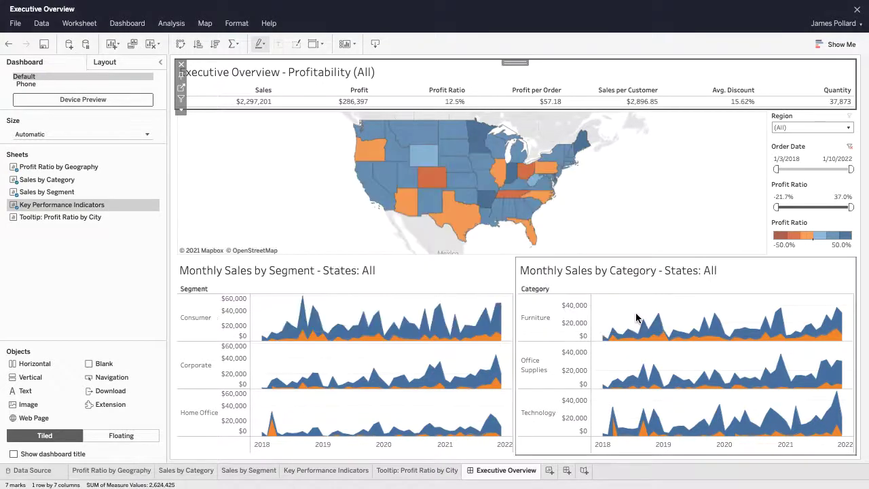
pyautogui.click(319, 217)
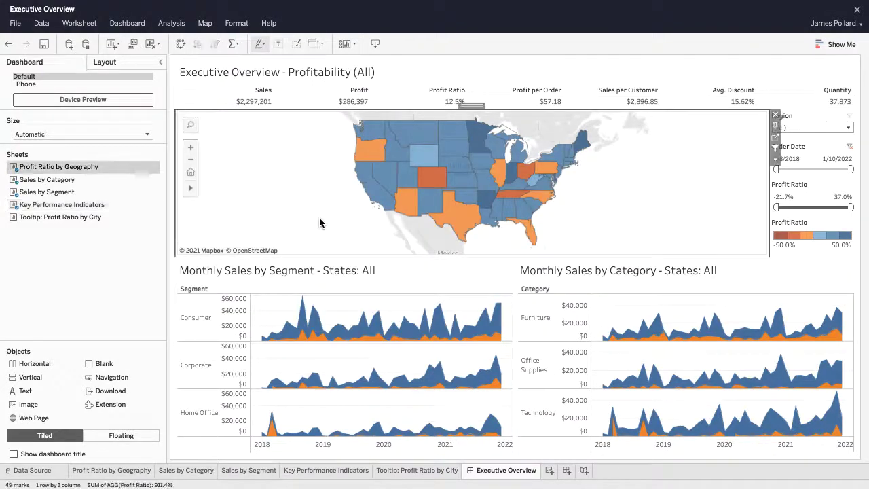
pyautogui.click(366, 190)
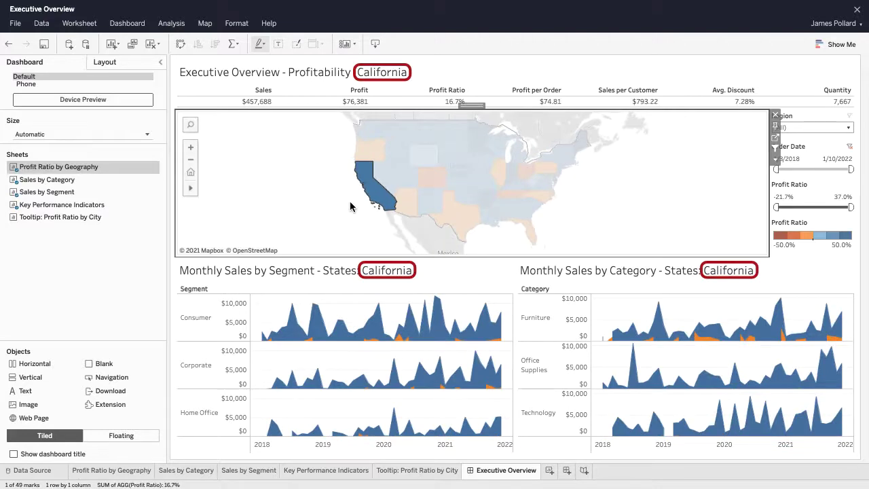
pyautogui.keyDown('ctrl'); pyautogui.click(384, 175); pyautogui.keyUp('ctrl')
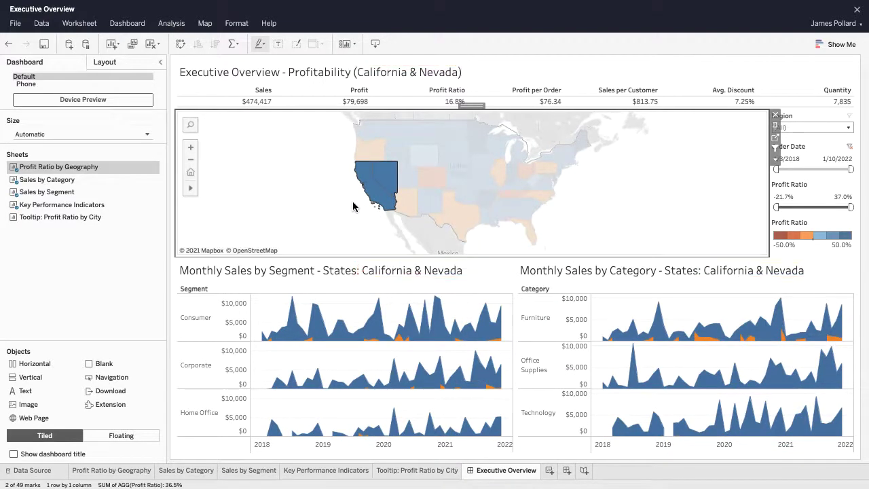
pyautogui.click(353, 206)
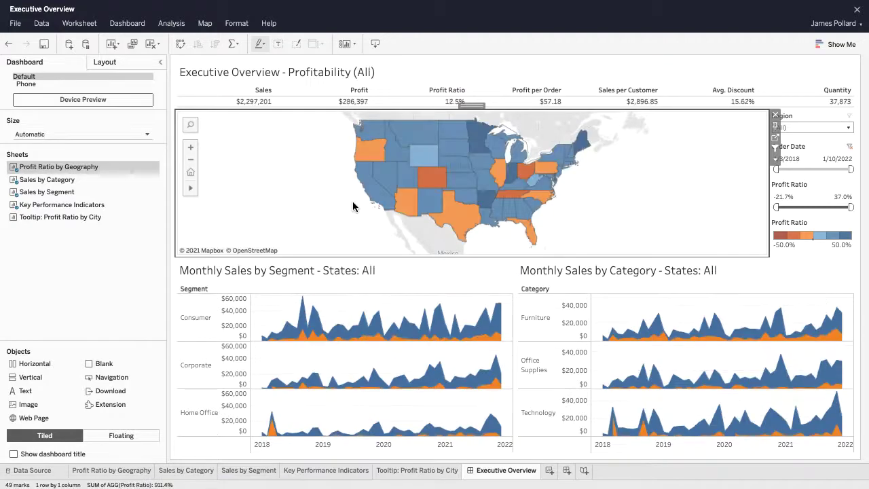
# Save the Executive Overview workbook from the toolbar.
pyautogui.click(45, 45)
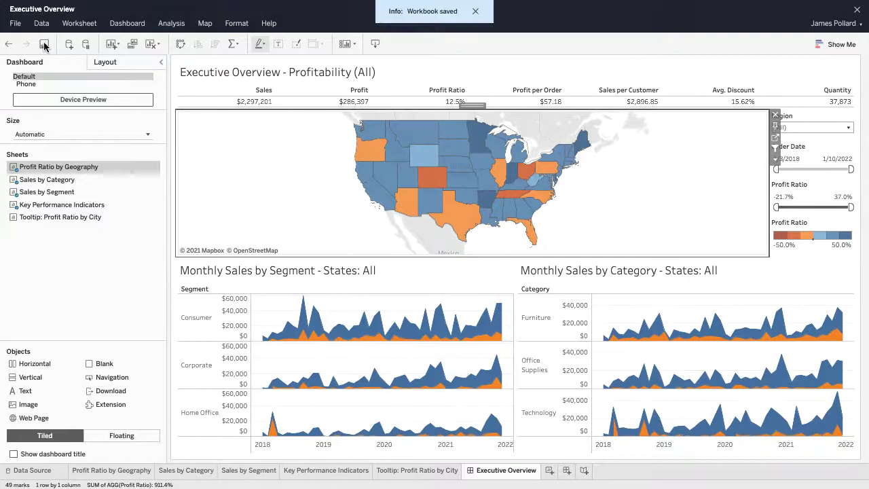